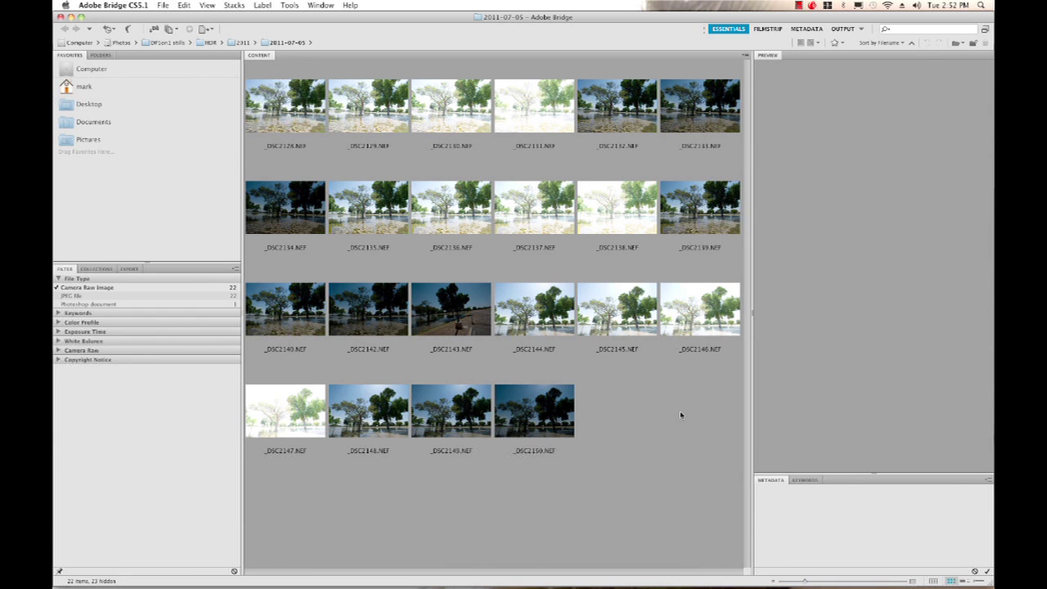
- Review the seven bracketed exposures of the two trees one at a time, from _DSC2144.NEF through _DSC2150.NEF
click(550, 325)
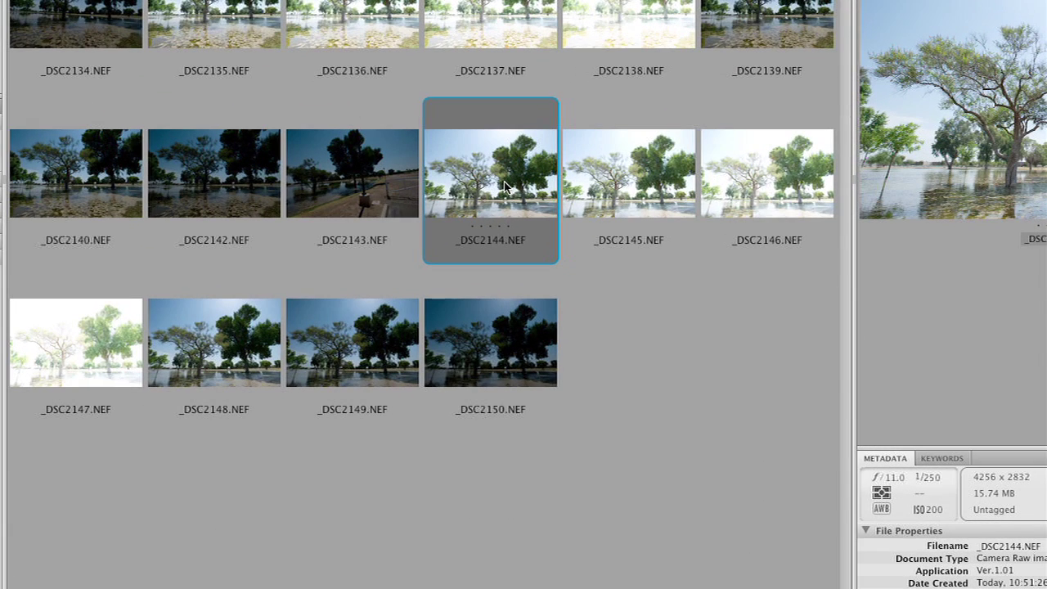
click(650, 189)
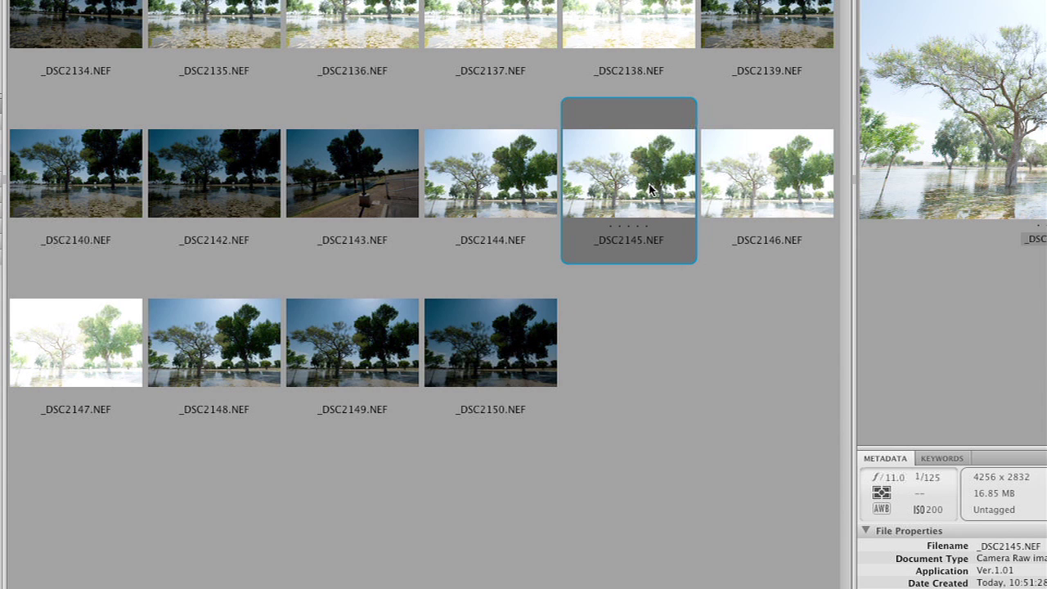
click(759, 188)
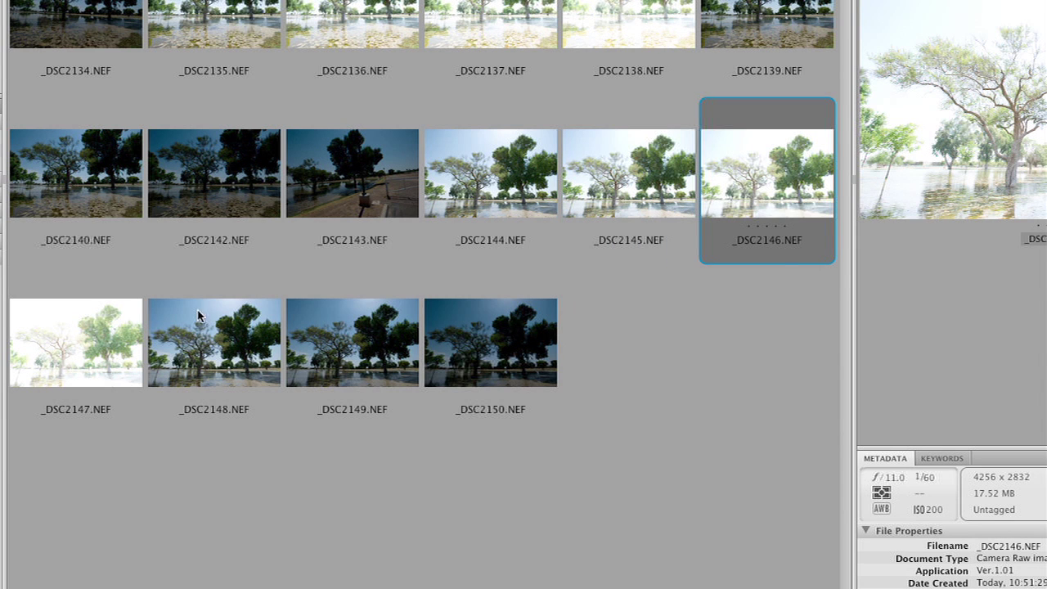
click(103, 344)
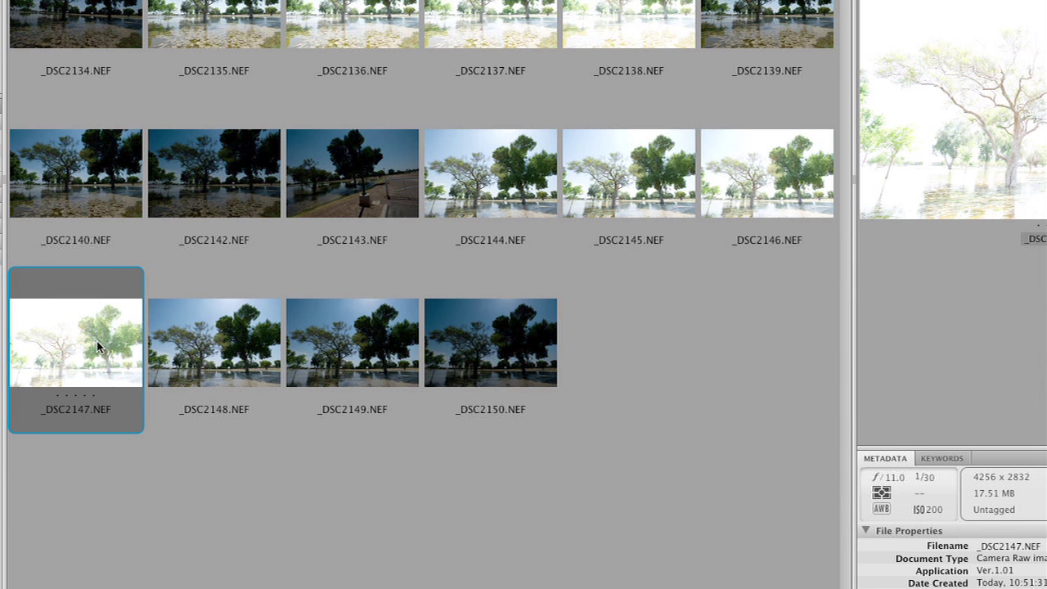
click(208, 359)
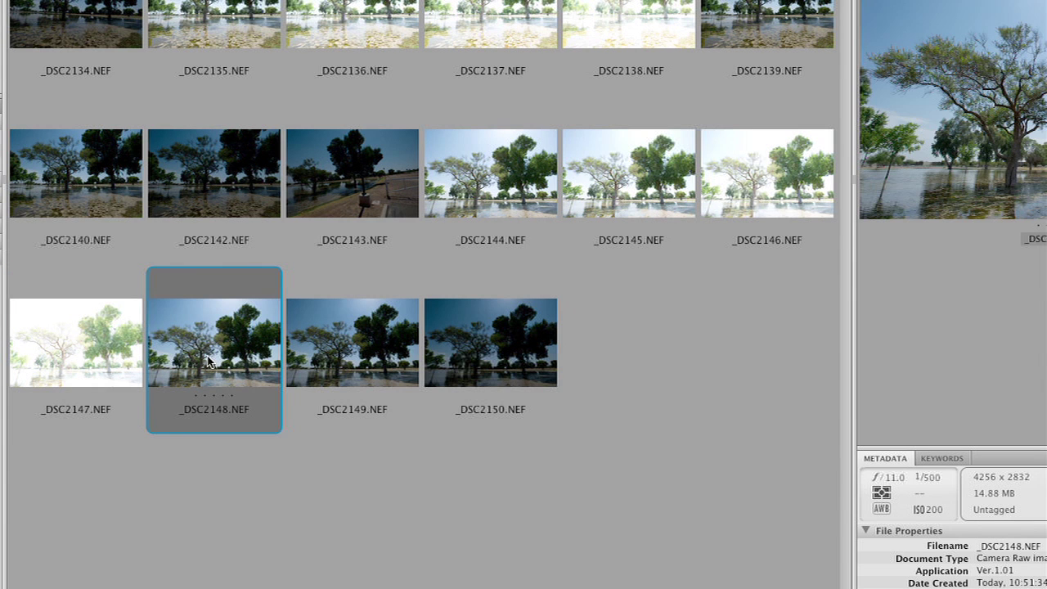
click(349, 353)
click(462, 354)
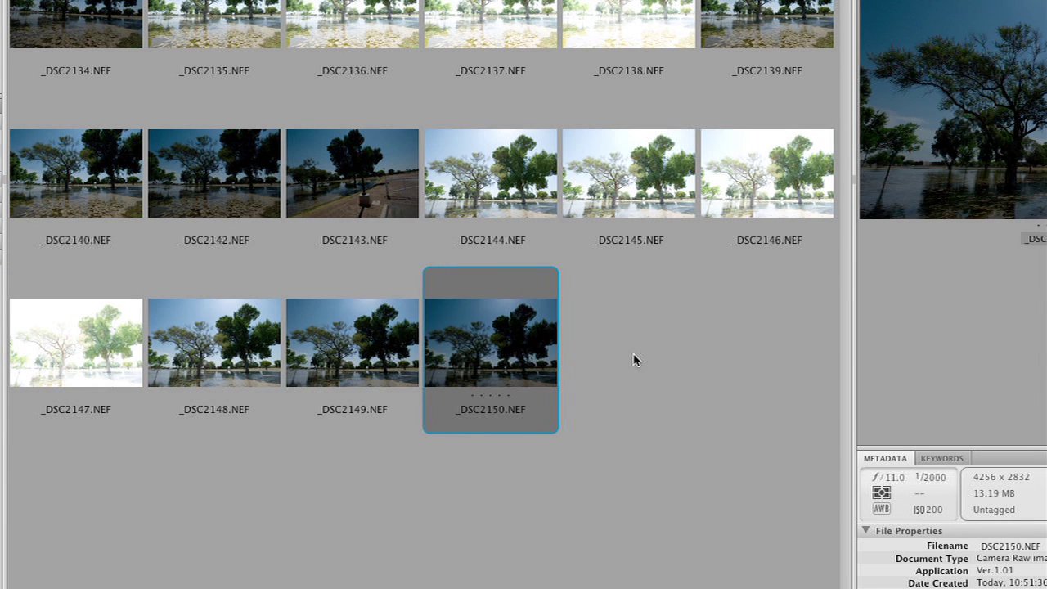
- Select the seven exposures from _DSC2144.NEF through _DSC2150.NEF and send them to Photoshop's Merge to HDR Pro
click(476, 186)
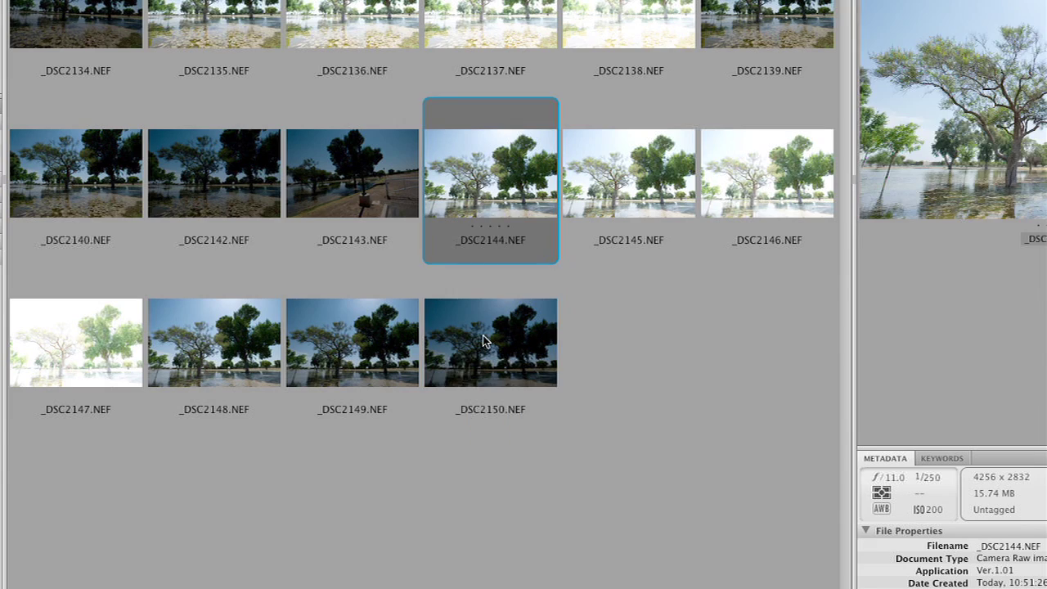
shift+click(482, 341)
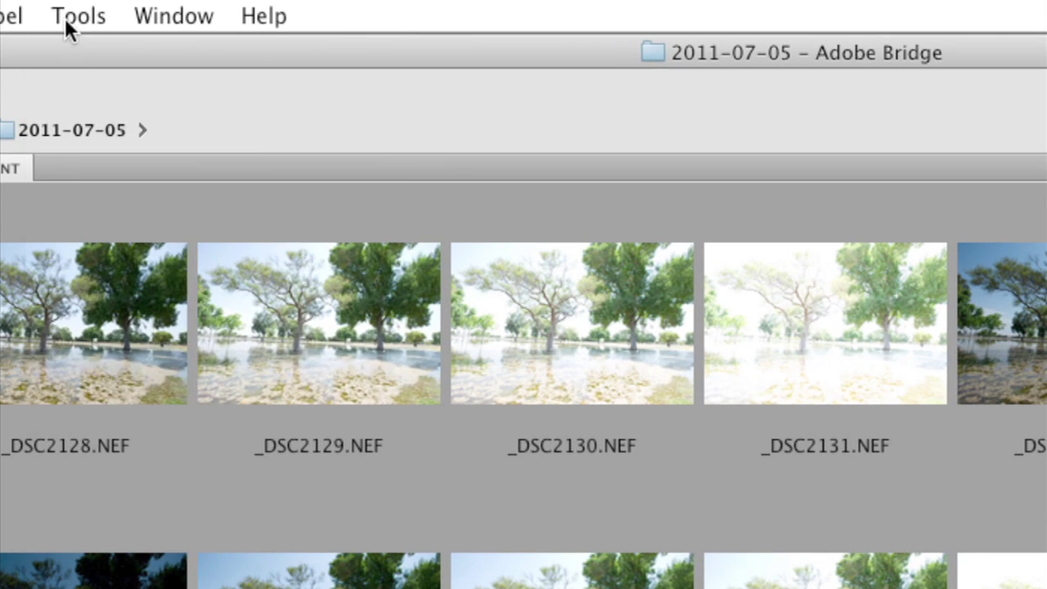
click(243, 6)
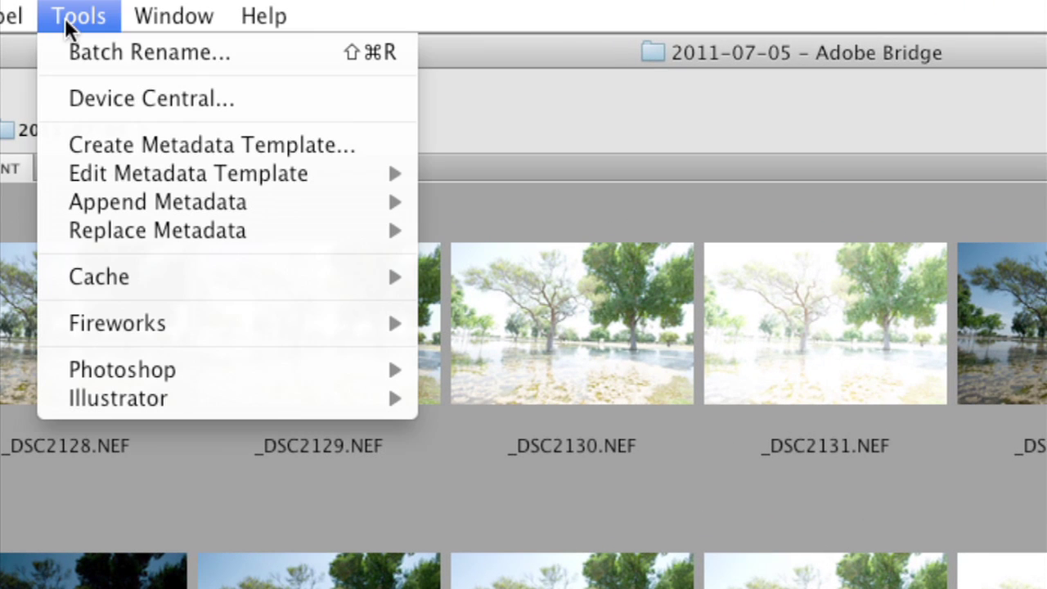
mouse_move(138, 362)
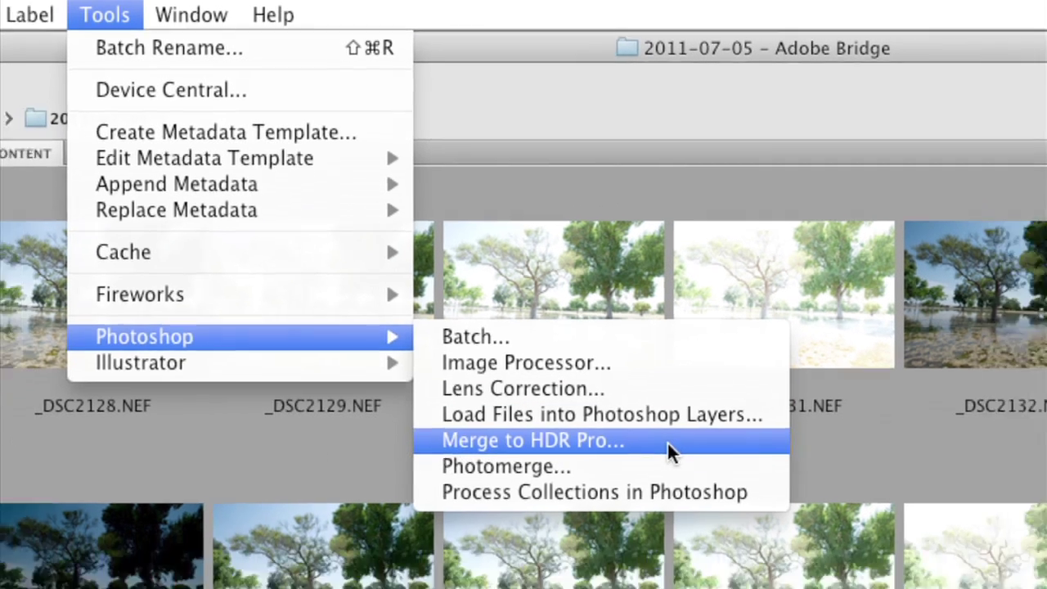
click(697, 485)
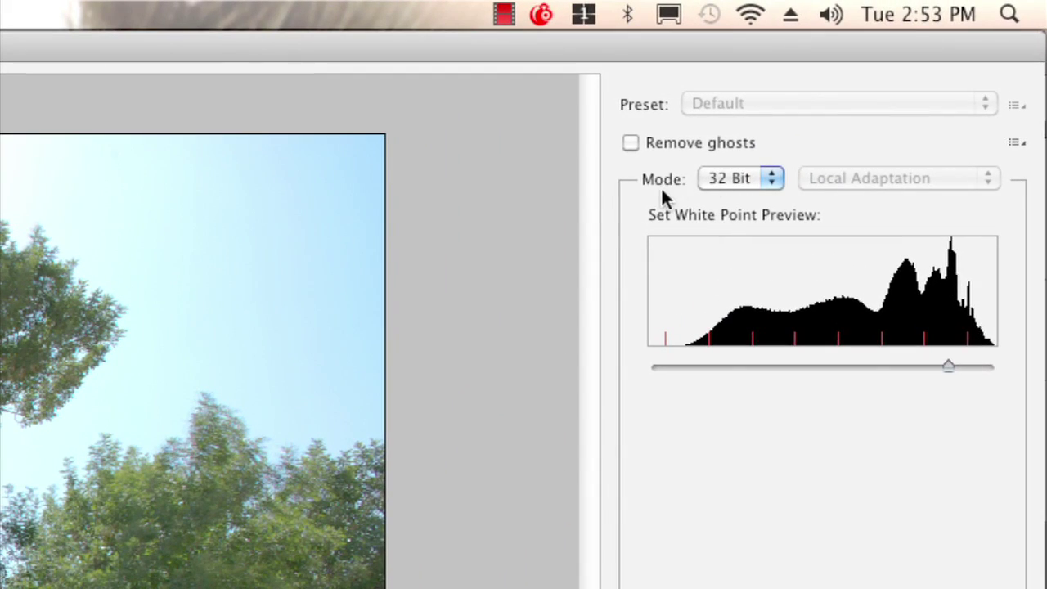
- Set the HDR merge mode to 16 Bit and turn on Remove ghosts to clean up the moving branches
click(774, 178)
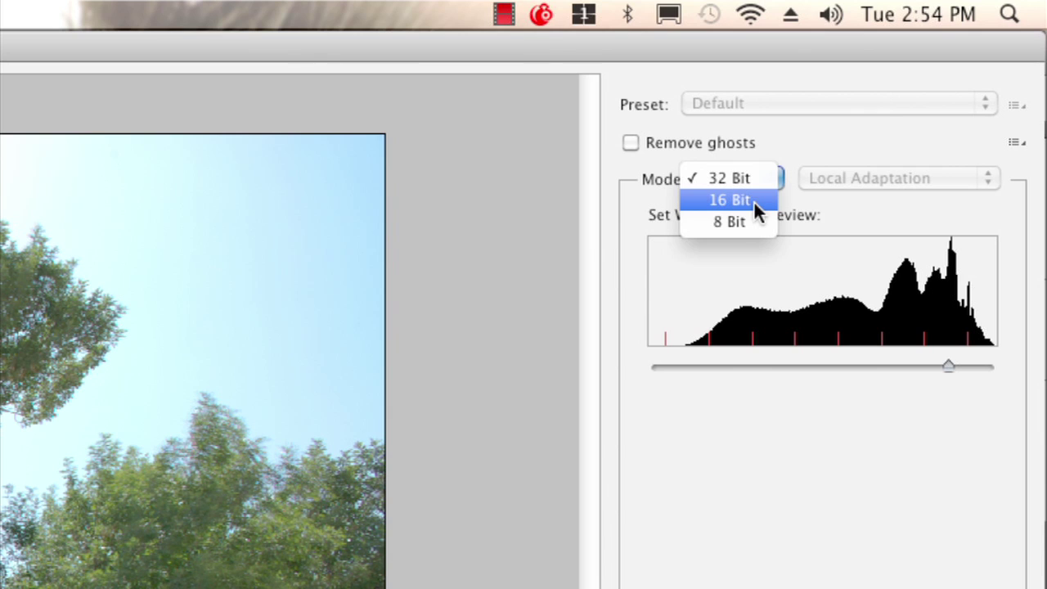
click(702, 205)
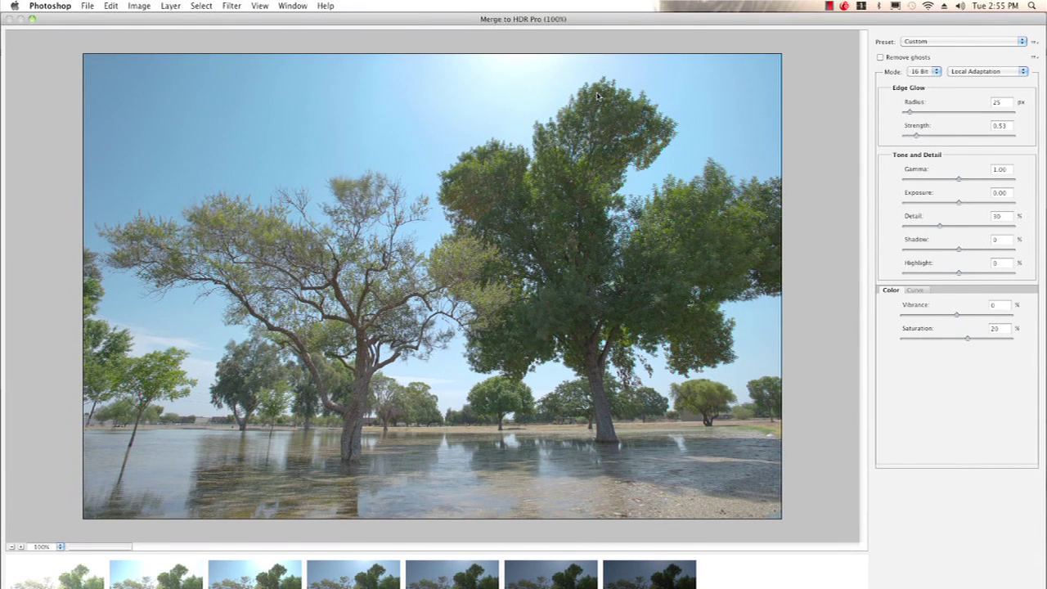
click(61, 547)
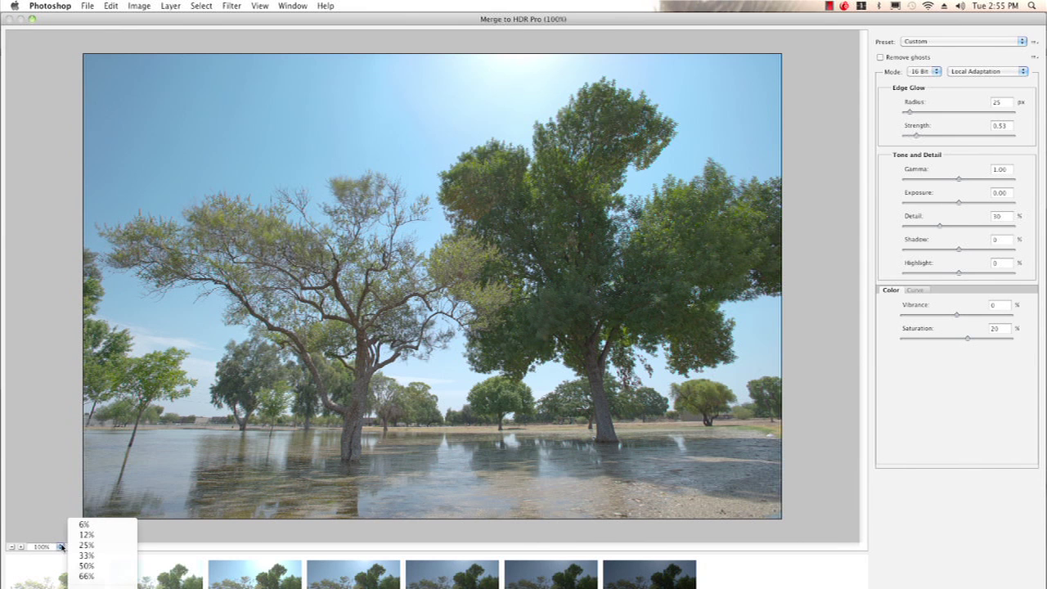
click(119, 582)
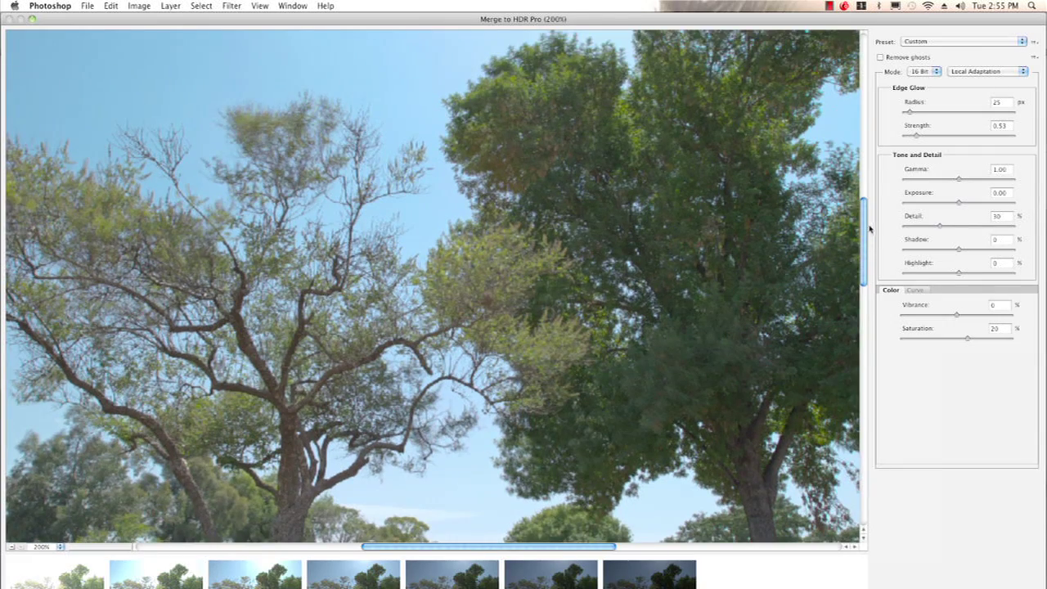
drag(864, 233, 851, 90)
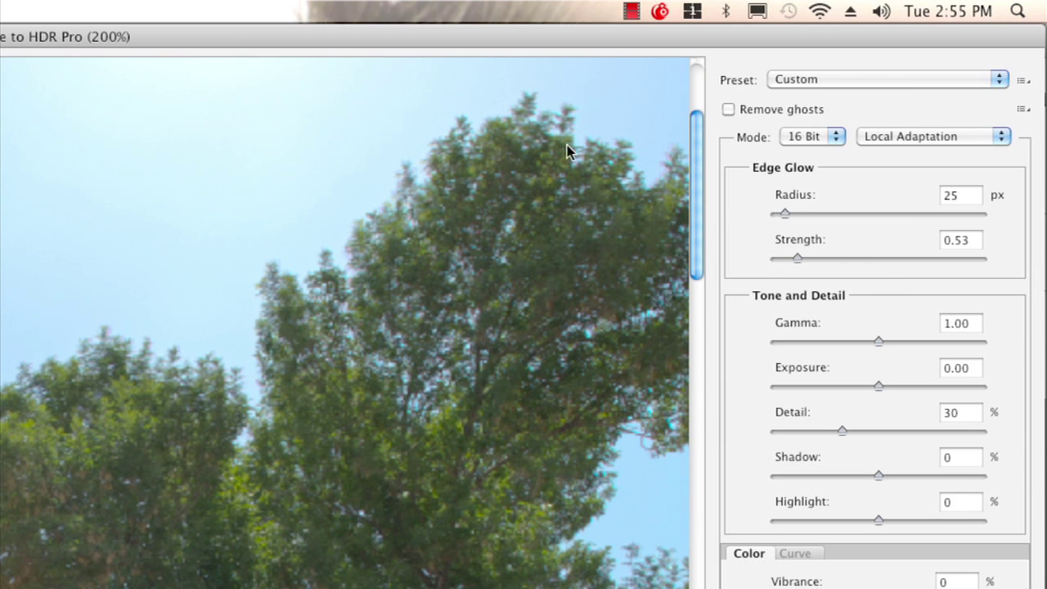
click(728, 110)
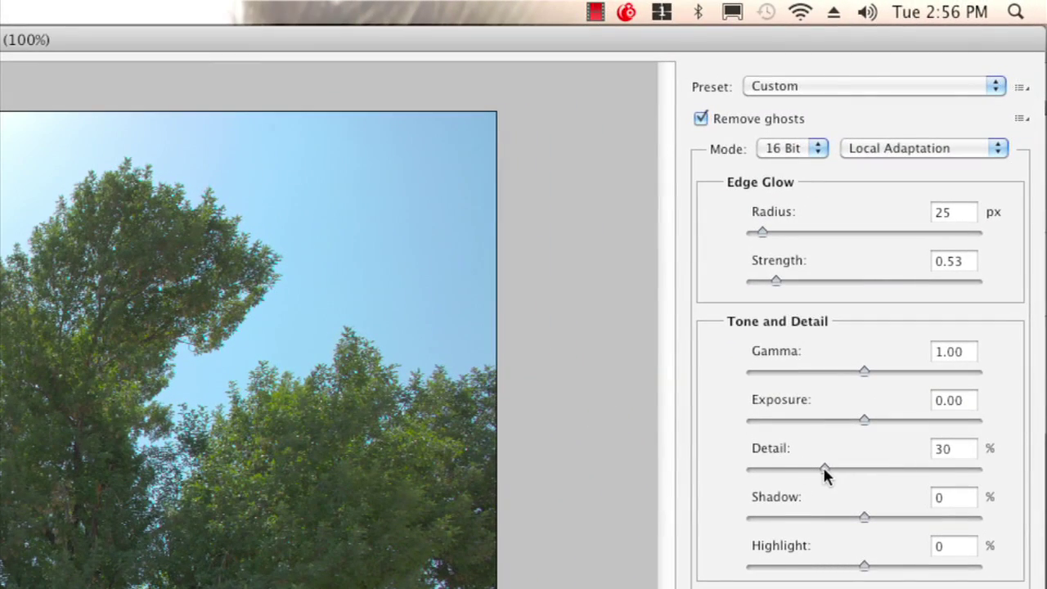
- Set Detail to 138% and the Edge Glow to a Radius of 81 px with a Strength of 0.67
drag(825, 472, 887, 473)
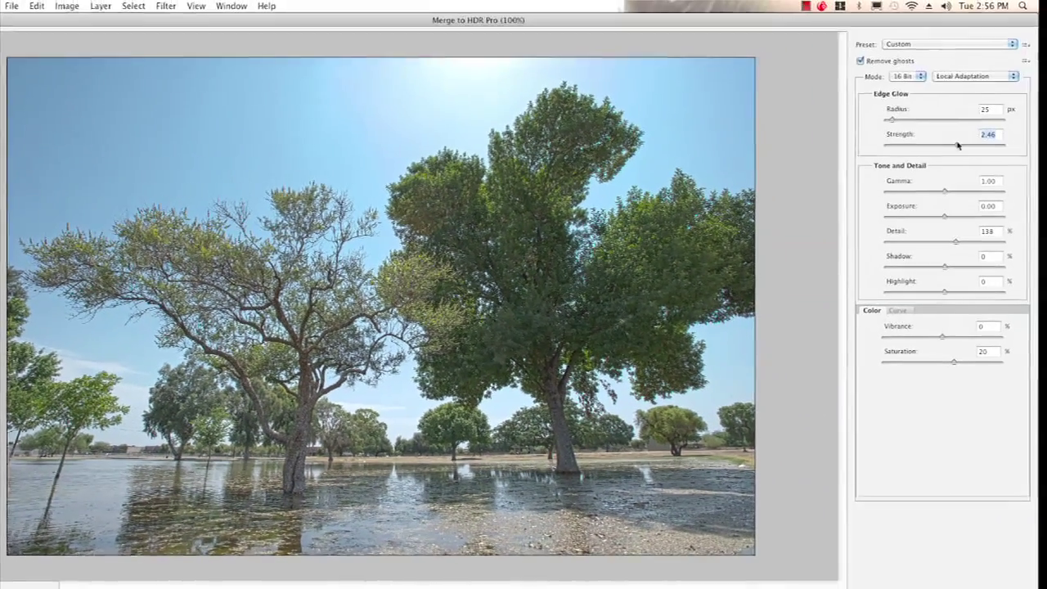
drag(899, 121, 927, 121)
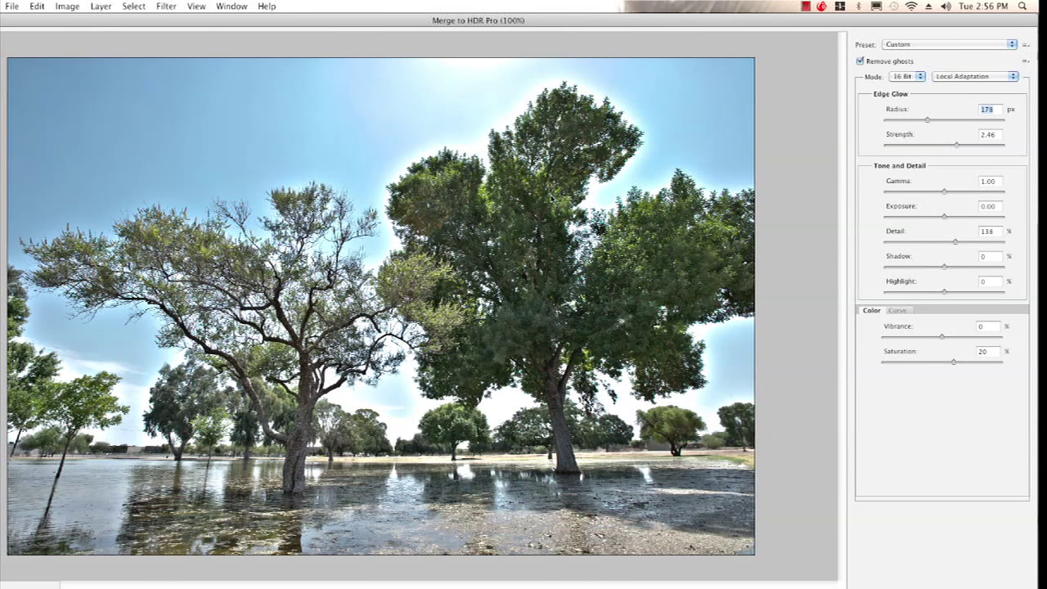
drag(926, 121, 904, 123)
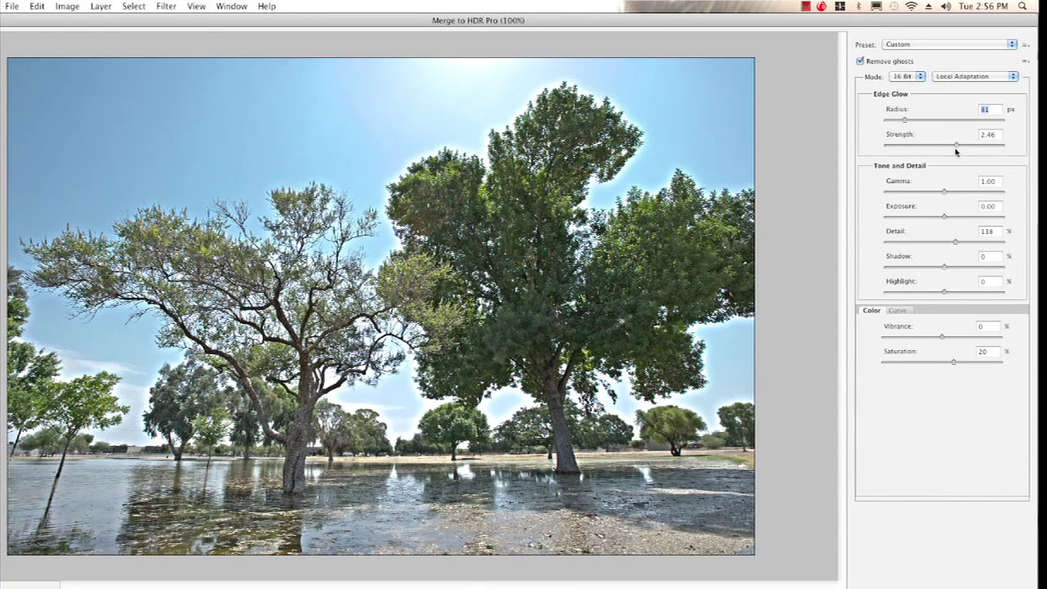
drag(954, 149, 915, 149)
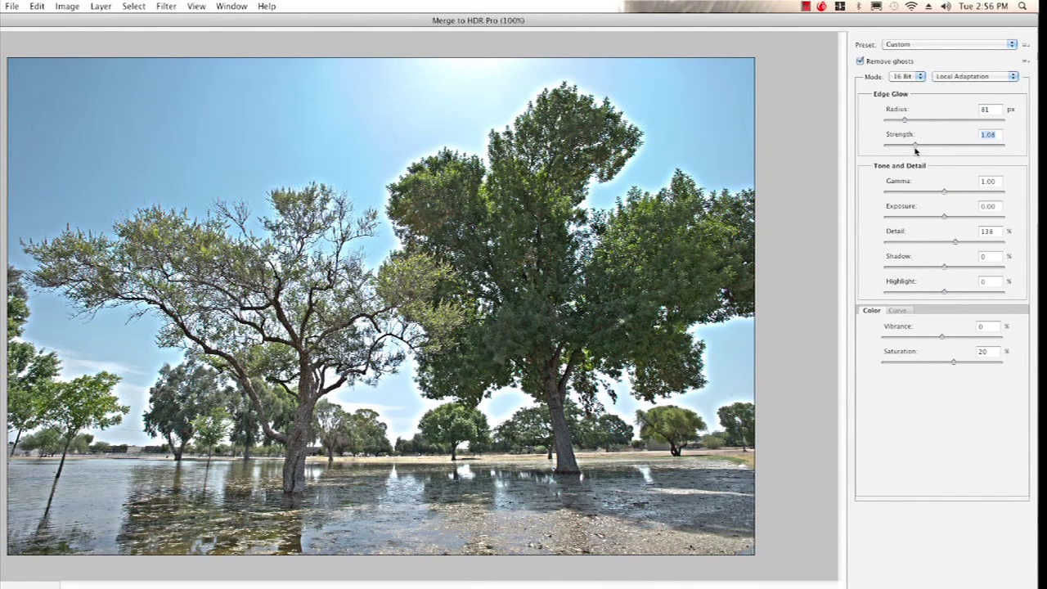
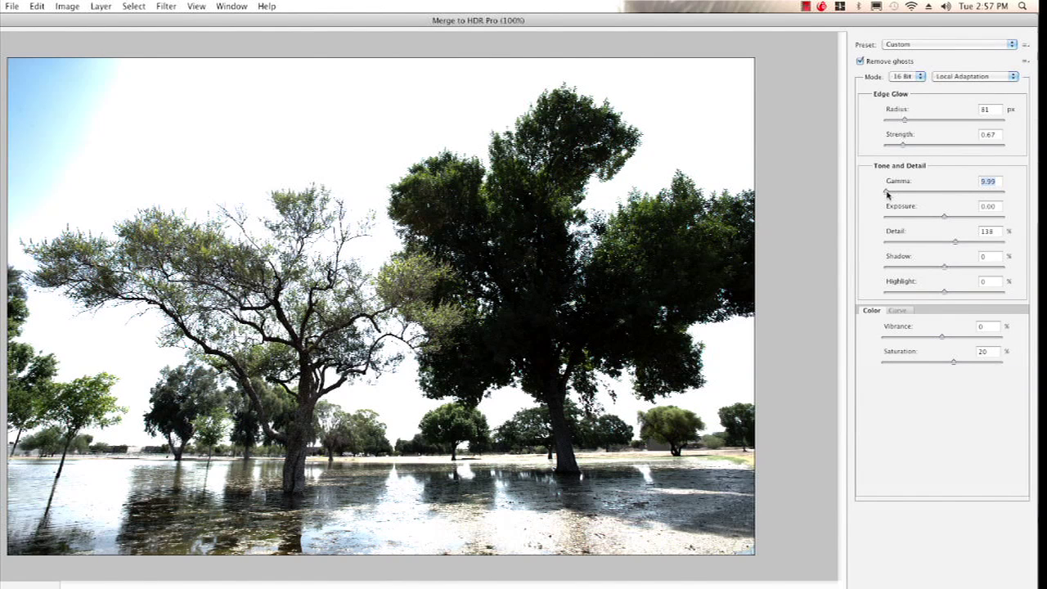
- Set the tone values to Gamma 0.66, Exposure 0.20, Shadow 23% and Highlight -56%
drag(886, 194, 960, 191)
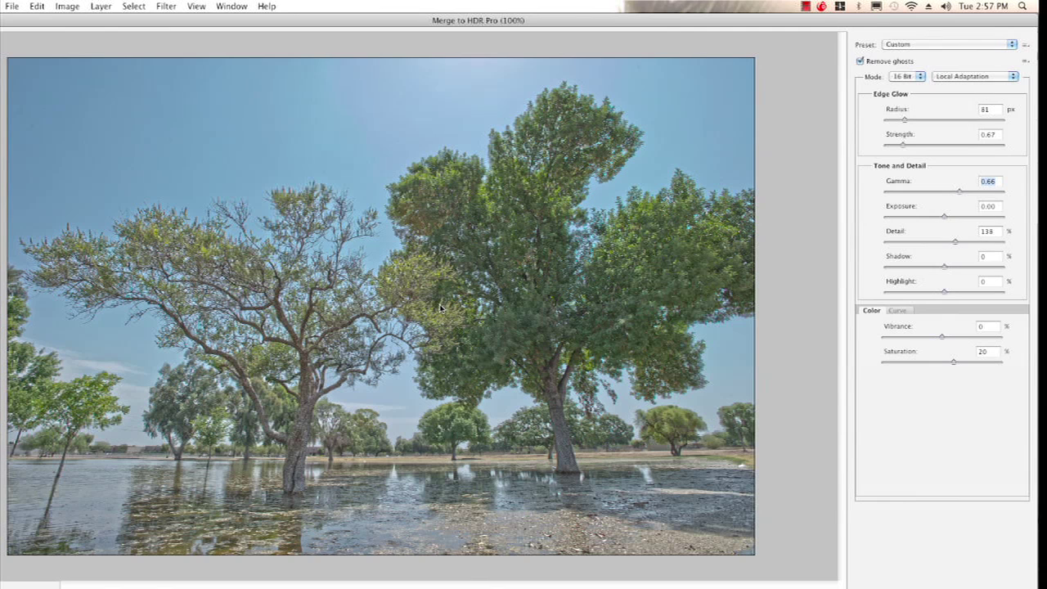
click(946, 217)
drag(946, 220, 949, 220)
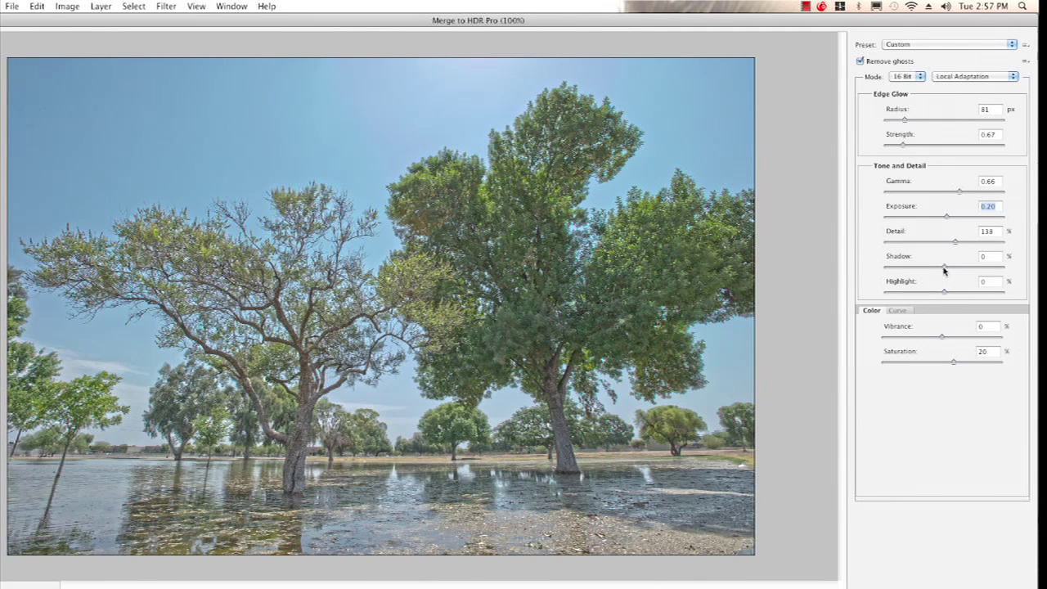
drag(944, 267, 958, 268)
drag(944, 295, 917, 295)
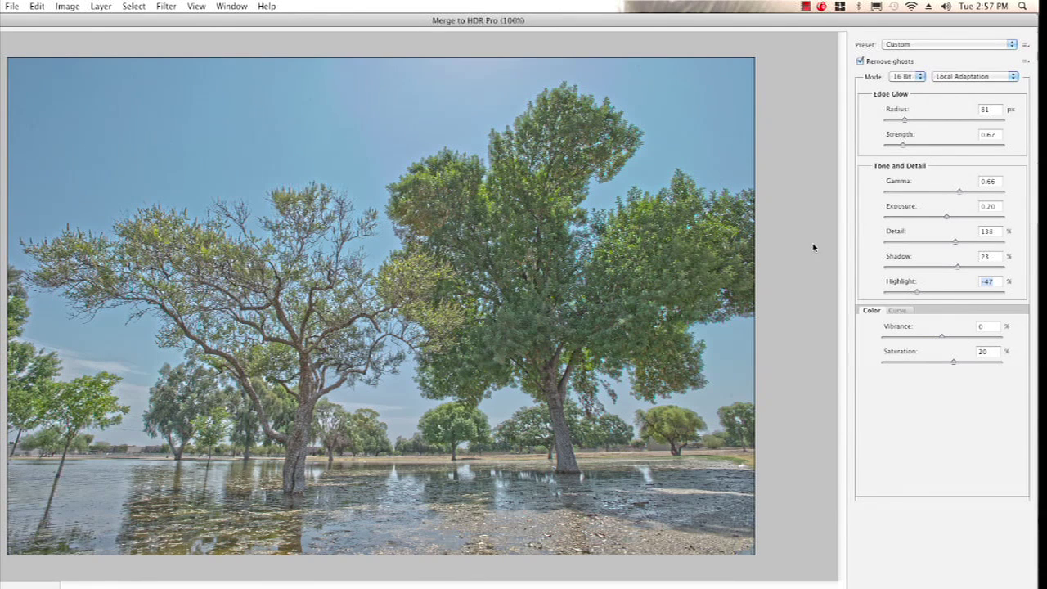
drag(916, 294, 911, 294)
- Set Saturation to 42% and Vibrance to 21%, and refine Shadow to 17% with Exposure kept at 0.20
drag(954, 364, 959, 364)
drag(962, 363, 949, 340)
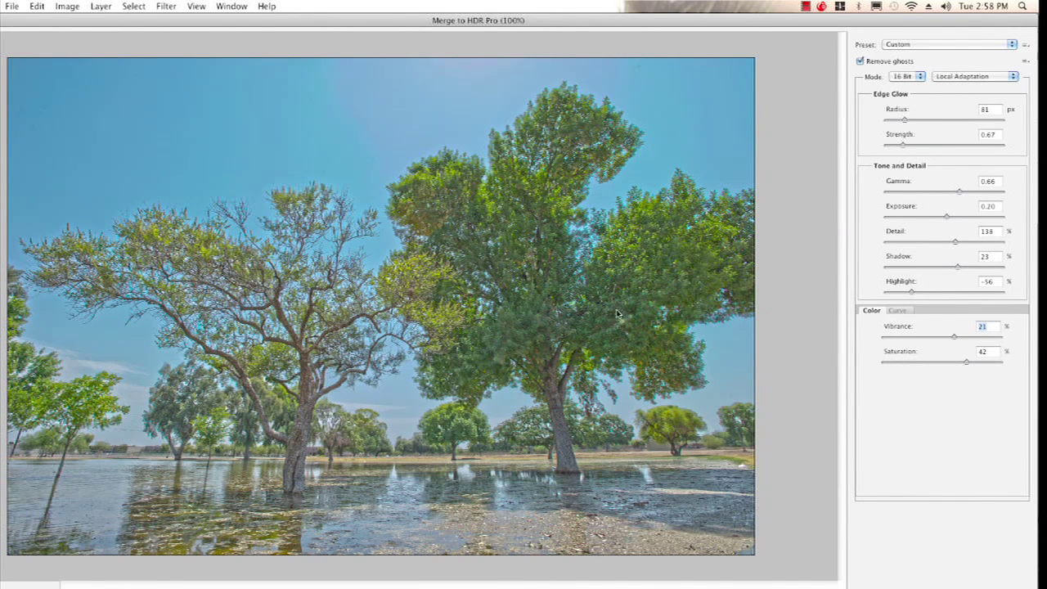
drag(961, 269, 954, 267)
drag(947, 217, 948, 218)
- Darken the shadows with a curve point at input 16%, output 12%, anchor the curve's midtones, and apply the HDR merge
click(899, 311)
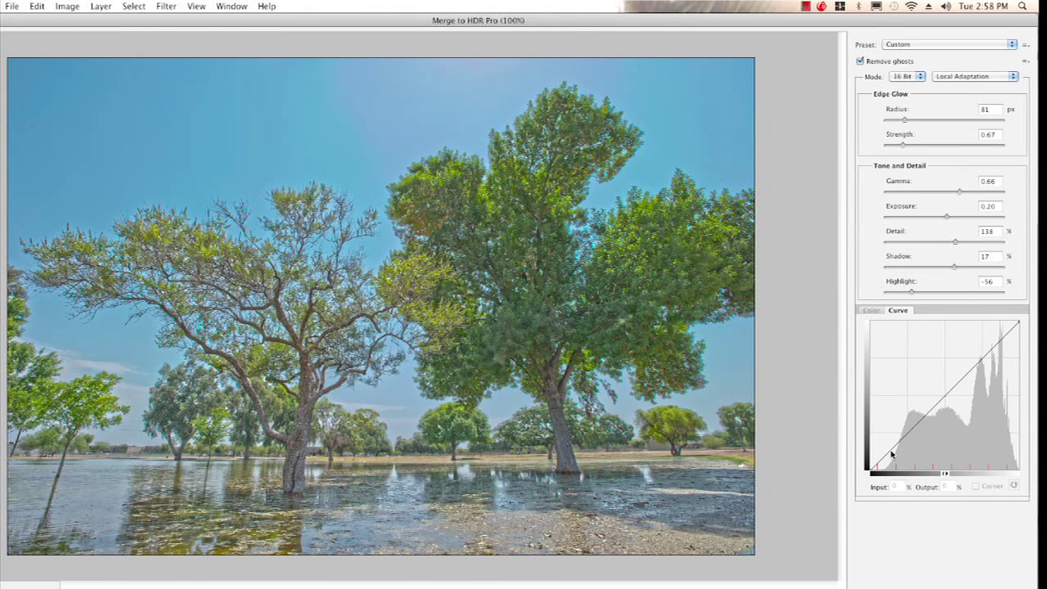
drag(891, 453, 925, 416)
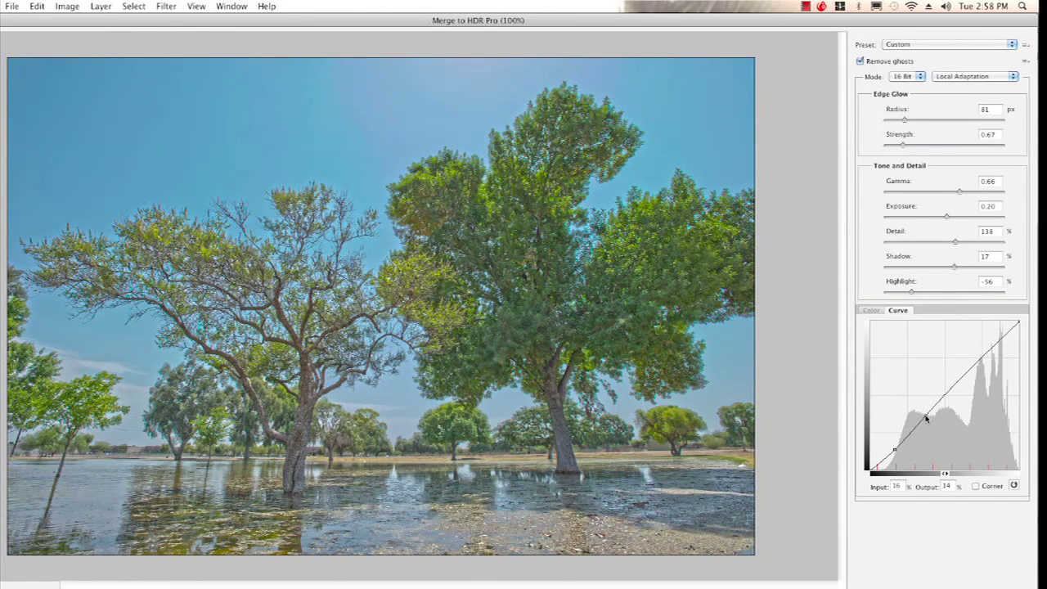
click(897, 453)
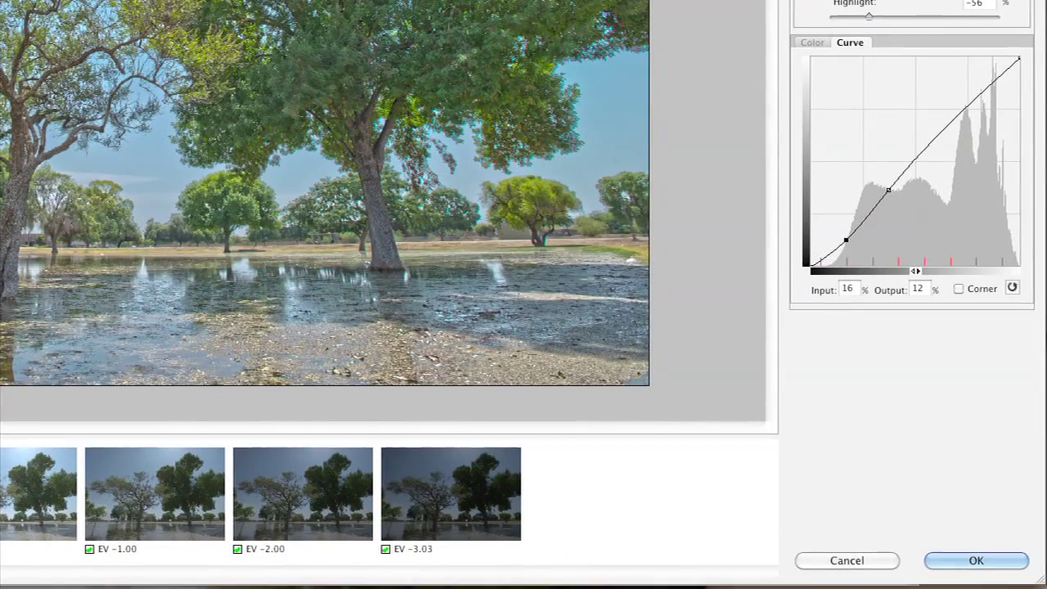
click(963, 560)
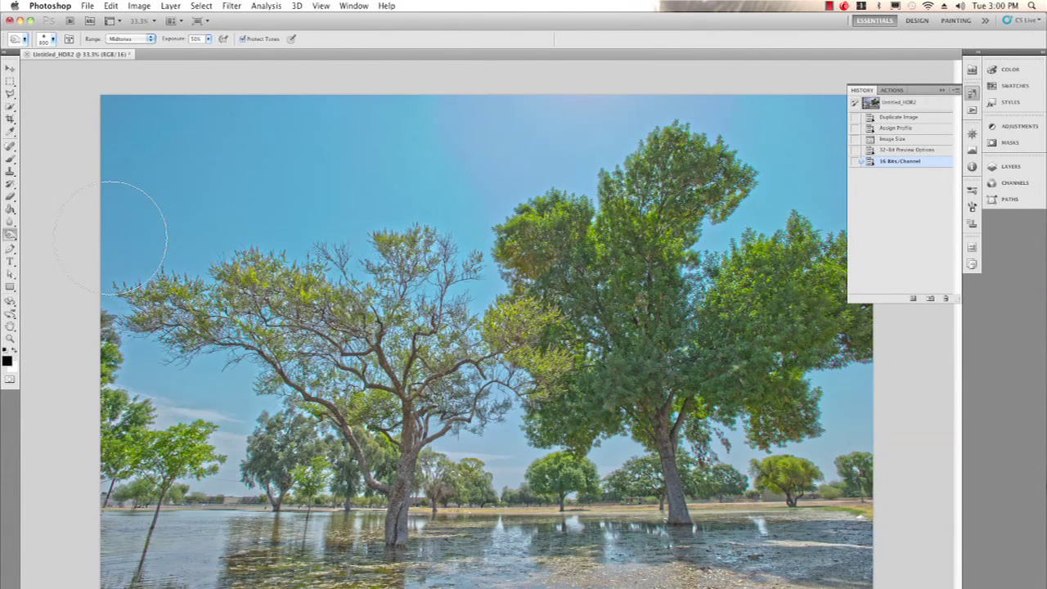
- Save the merged image in Photoshop format as Final Output in the 2011-07-05 folder
click(91, 12)
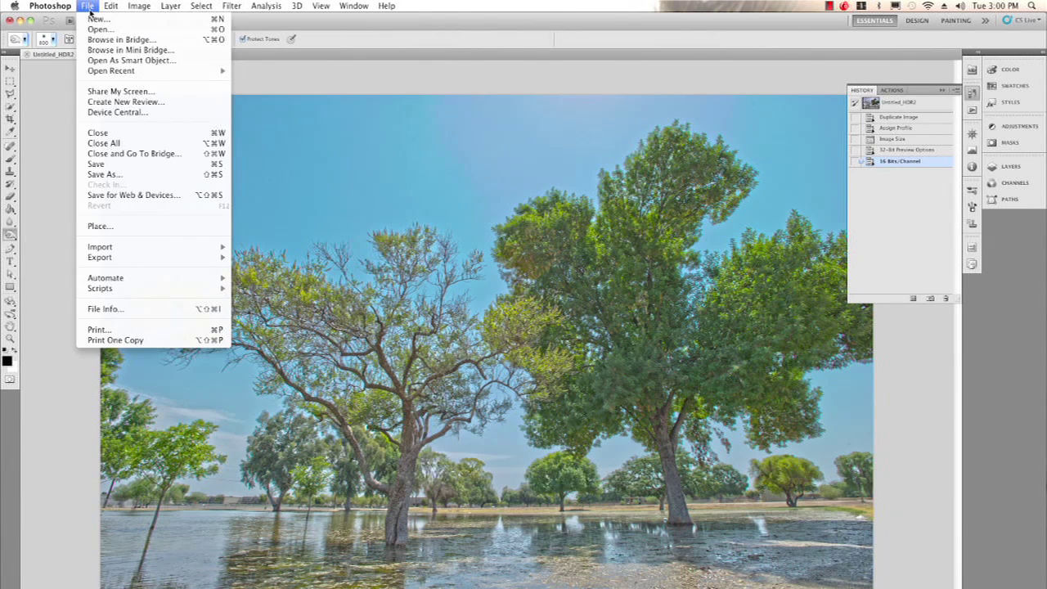
click(123, 170)
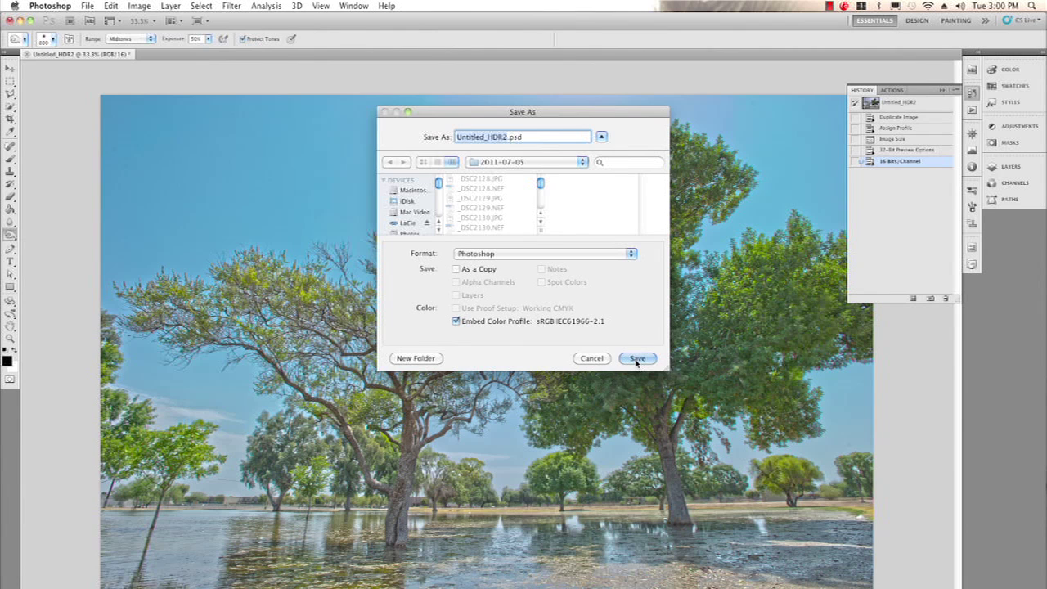
text(Final Output)
click(637, 359)
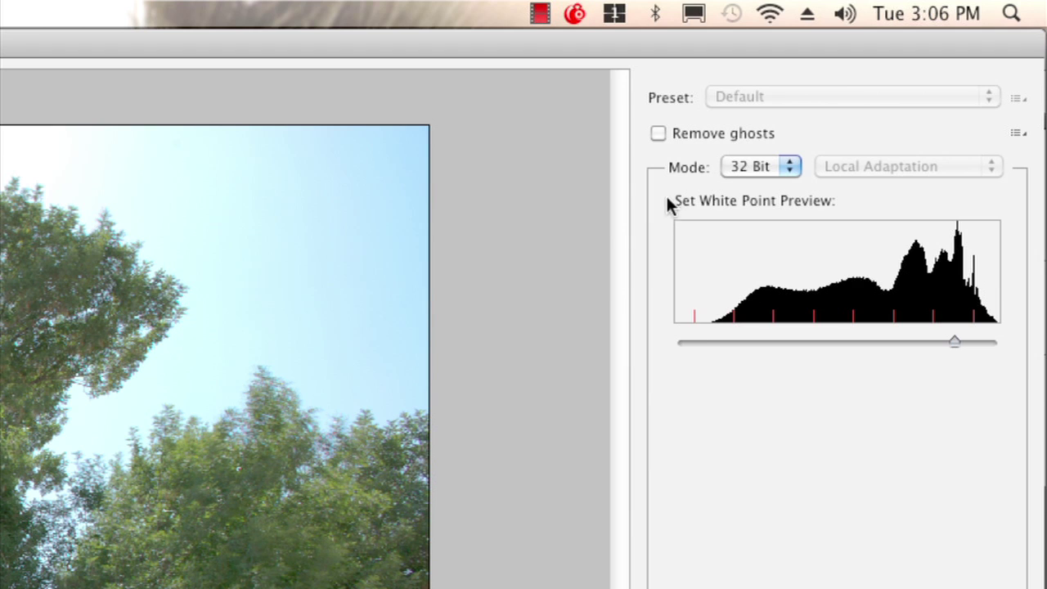
- Keep the merge in 32 Bit mode, raise the white point preview slightly to darken the image, and apply the HDR merge
click(795, 166)
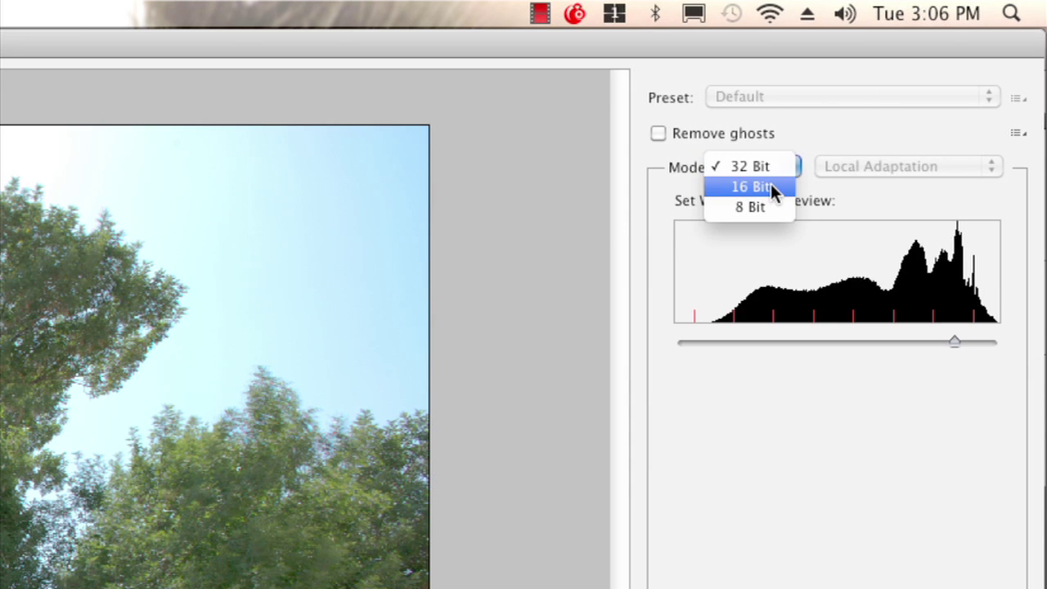
click(790, 168)
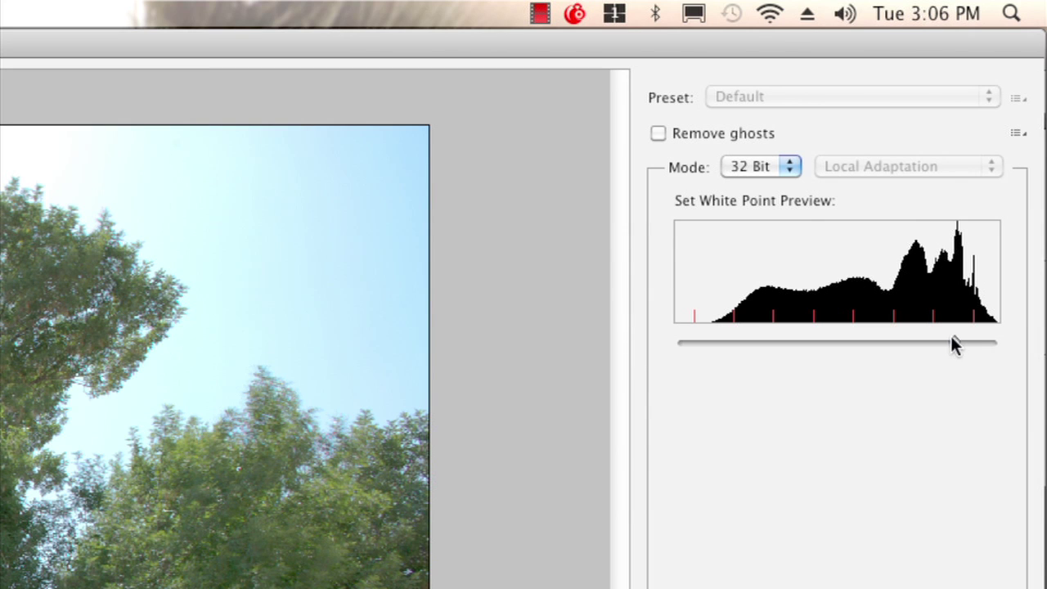
drag(963, 343, 981, 343)
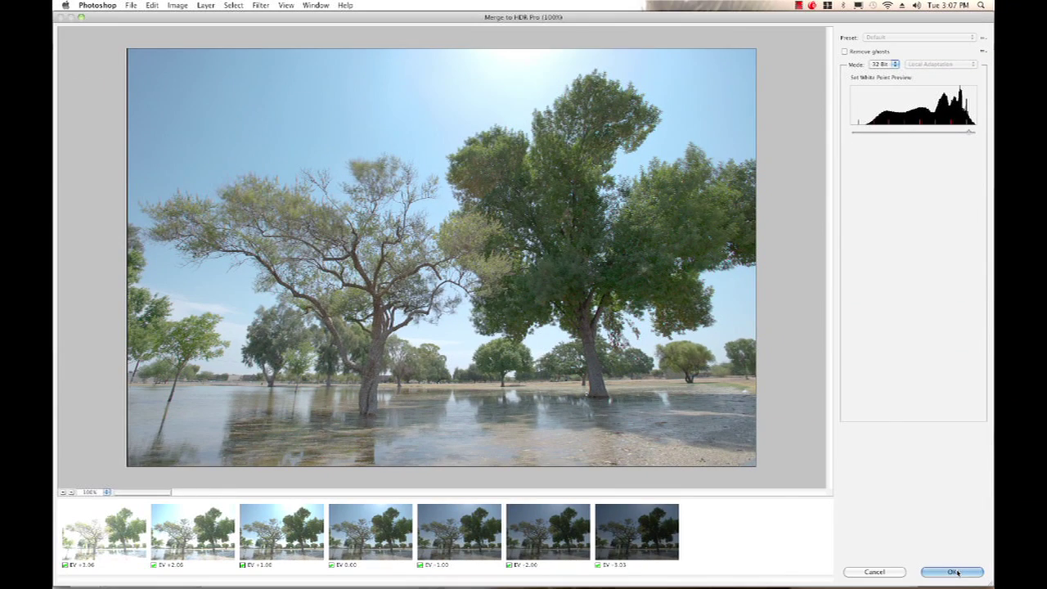
key(Return)
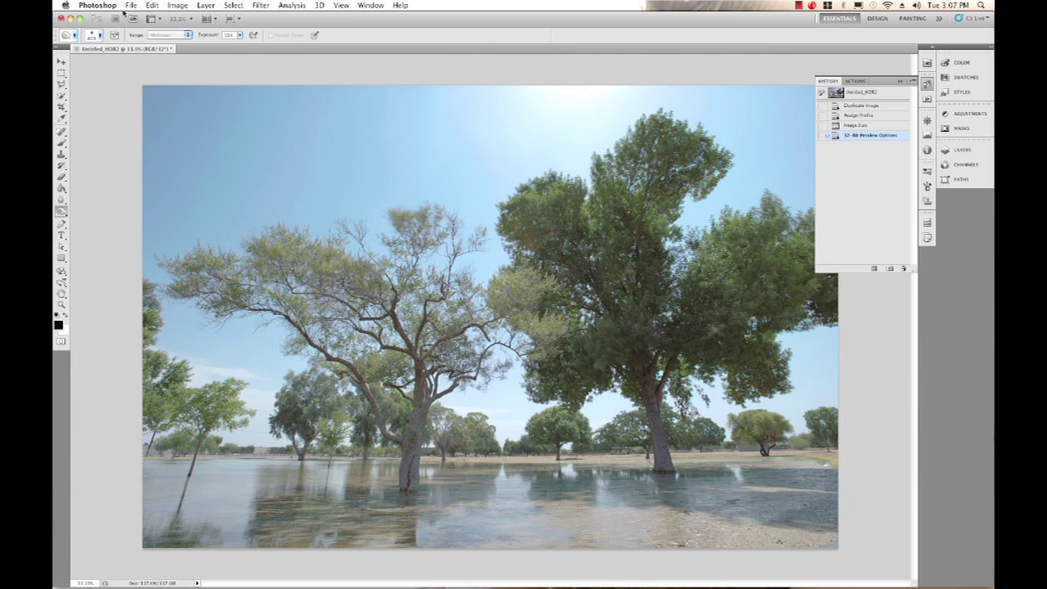
- Save the merged image in Photoshop format as 32bit file in the 2011-07-05 folder
click(129, 7)
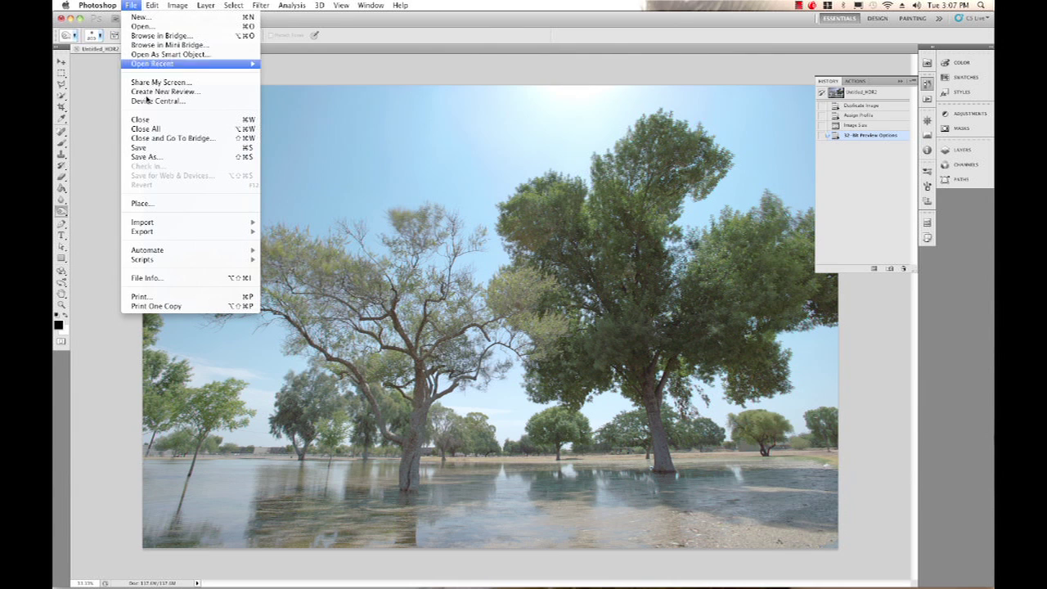
click(161, 147)
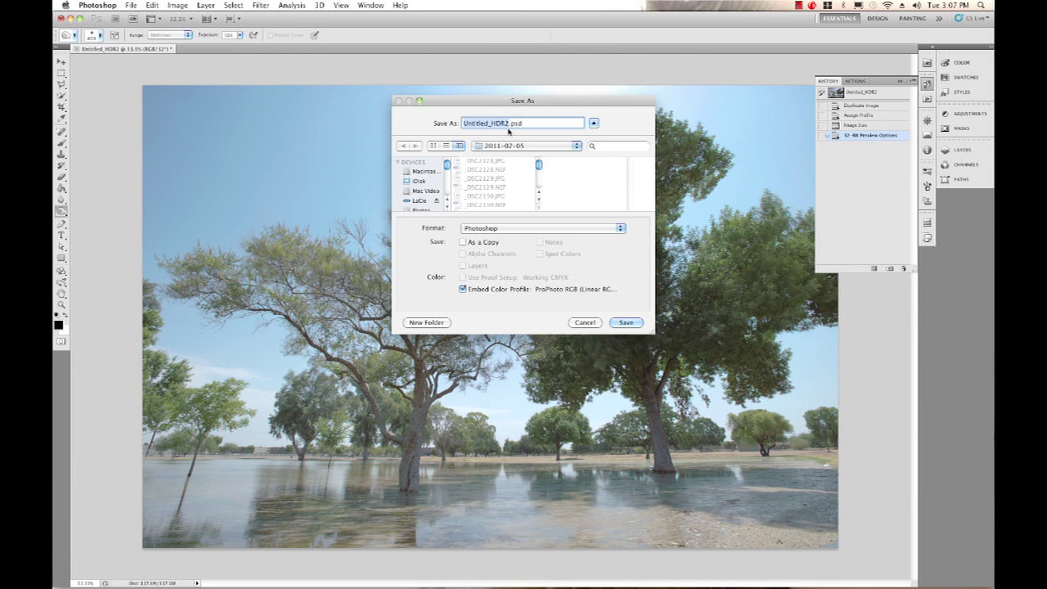
text(32bit file)
key(Return)
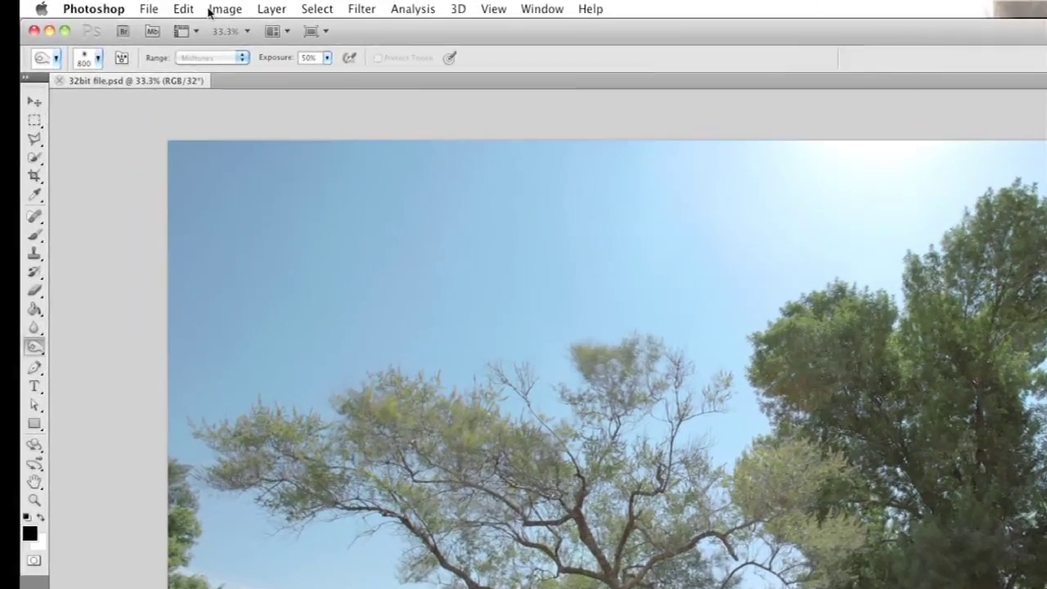
- Start converting the image to 16 Bits/Channel and place the HDR Toning dialog over the middle of the image
click(177, 5)
mouse_move(176, 18)
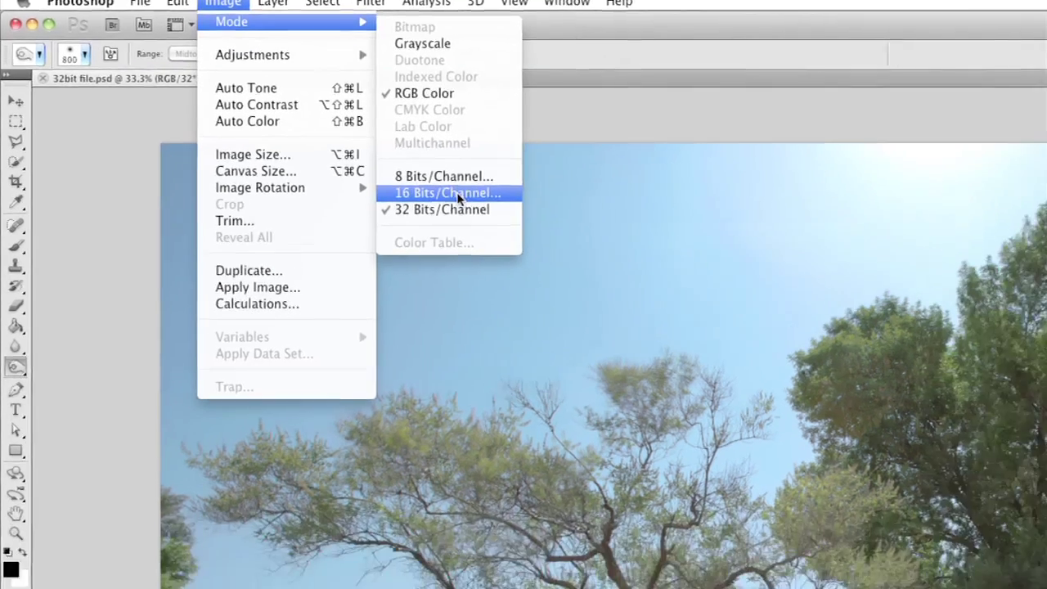
click(521, 232)
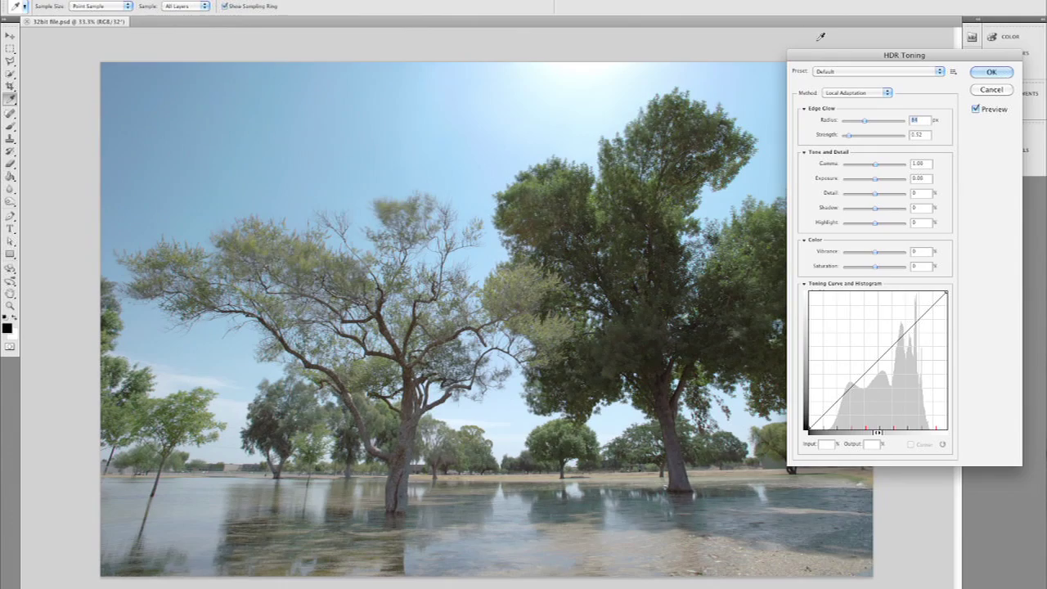
drag(864, 57, 510, 71)
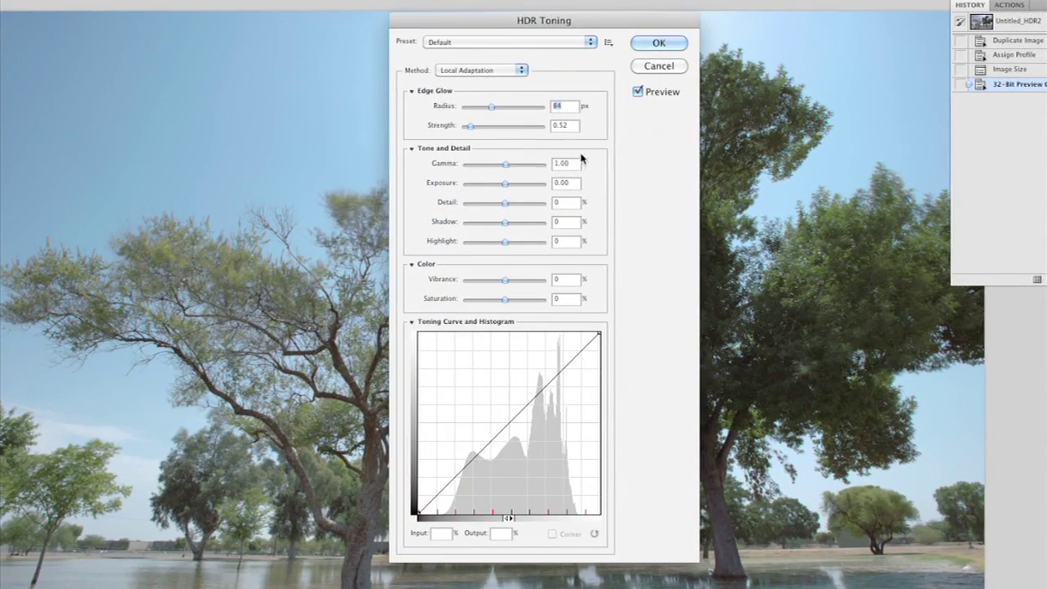
- Set the HDR toning to Gamma 1.64, Exposure -0.39, Detail -23%, Shadow +20% and Highlight +15%
drag(505, 164, 510, 245)
drag(520, 184, 502, 189)
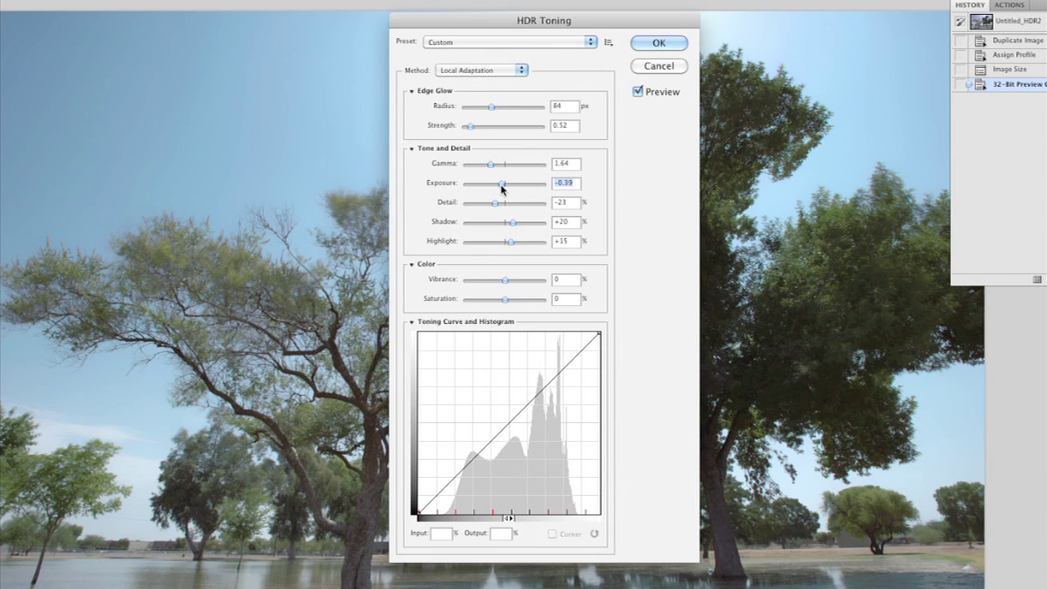